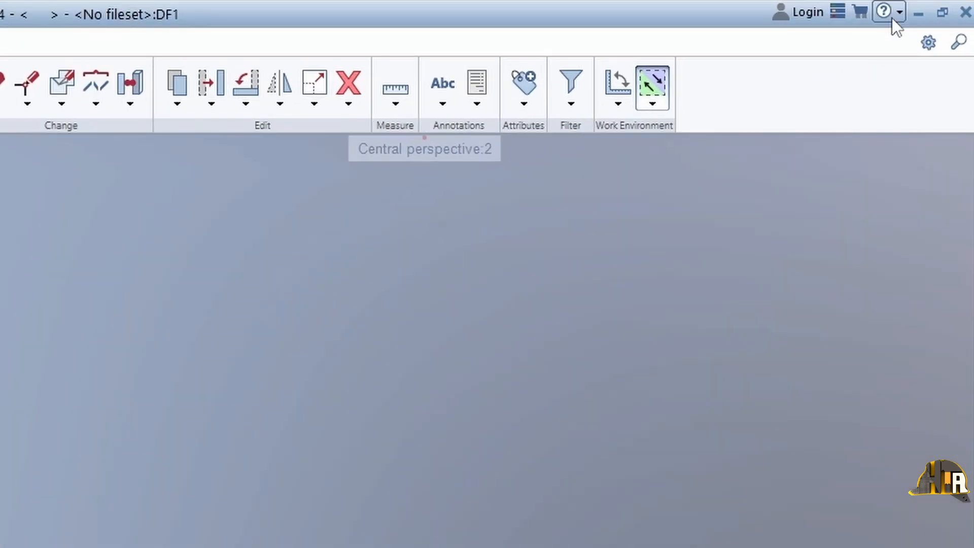
Step: Start a new project from the Welcome Screen, name it Weekend House, and keep localhost as its location
left_click(892, 18)
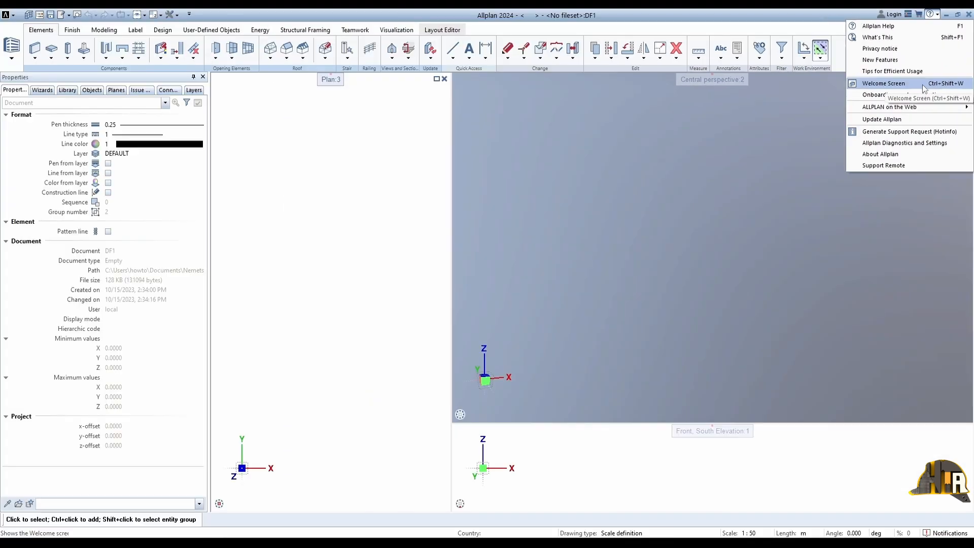
left_click(870, 158)
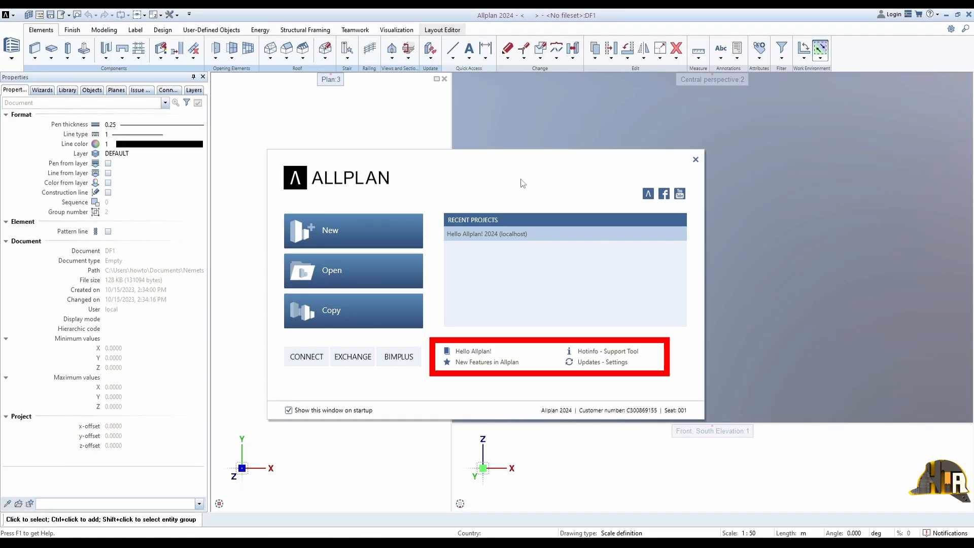
left_click(365, 230)
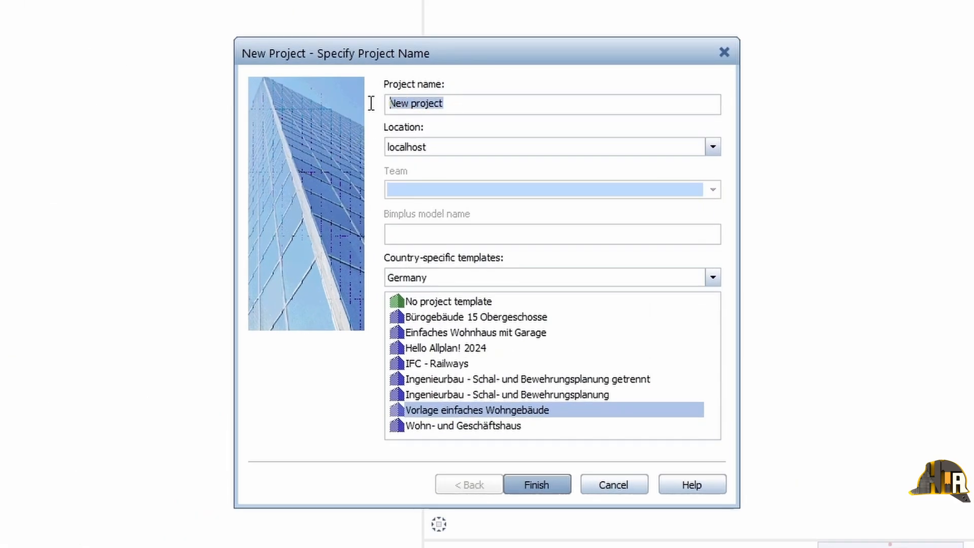
type("Weeken")
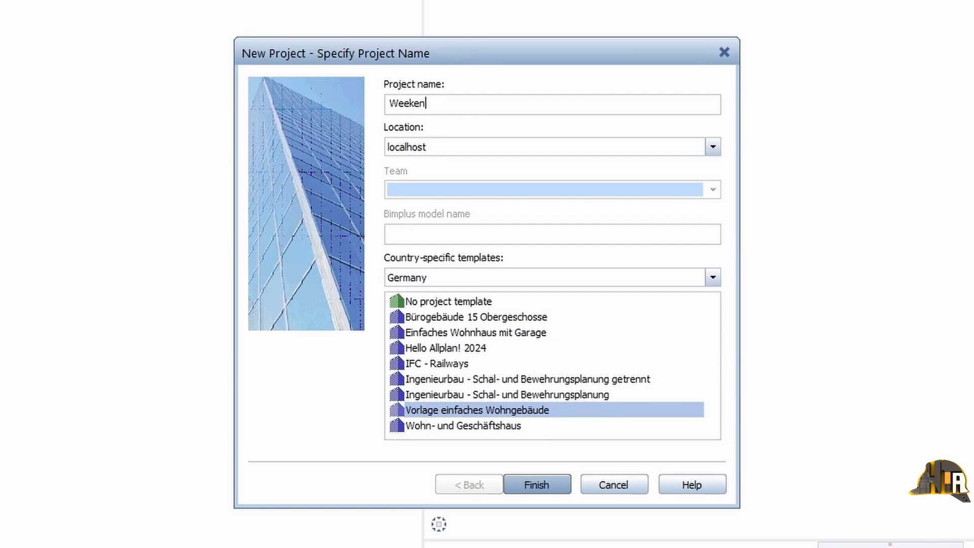
type("d House")
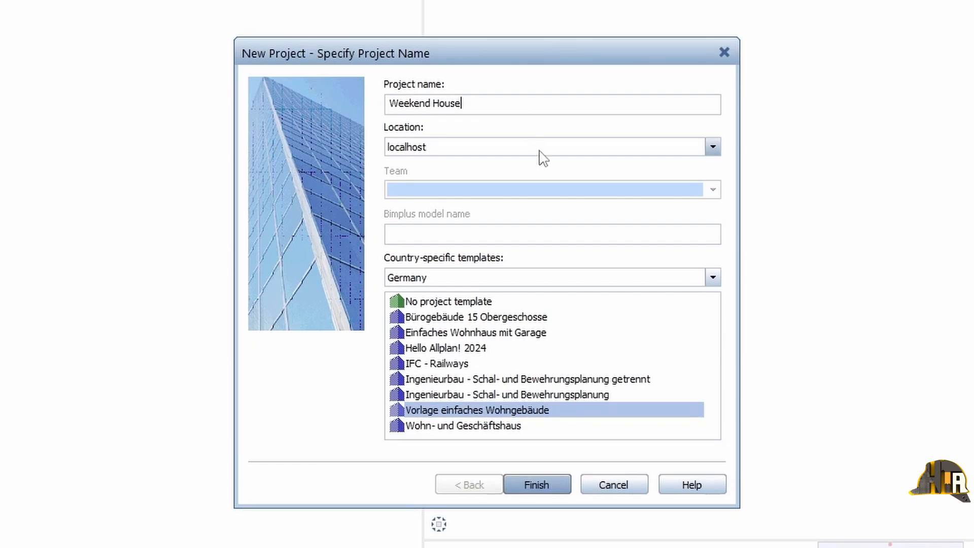
left_click(560, 151)
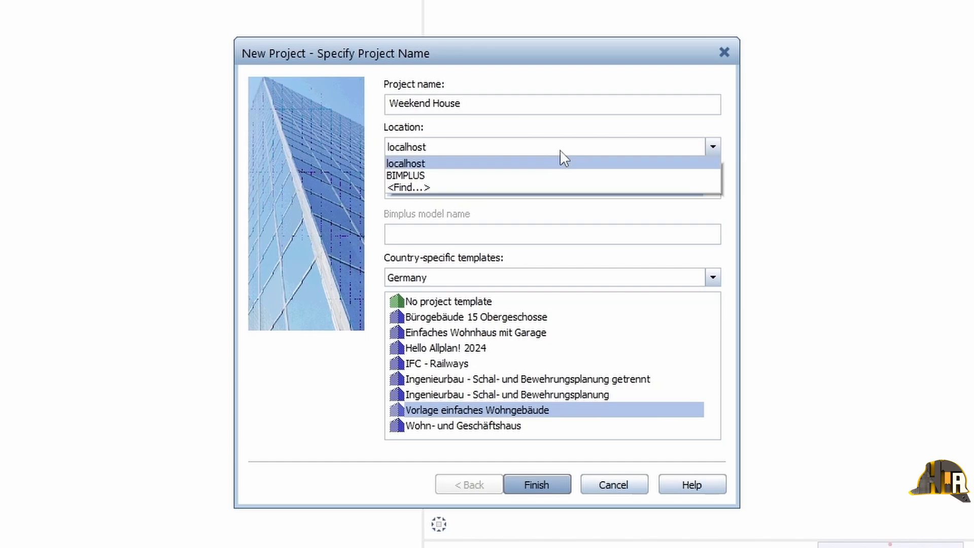
left_click(417, 176)
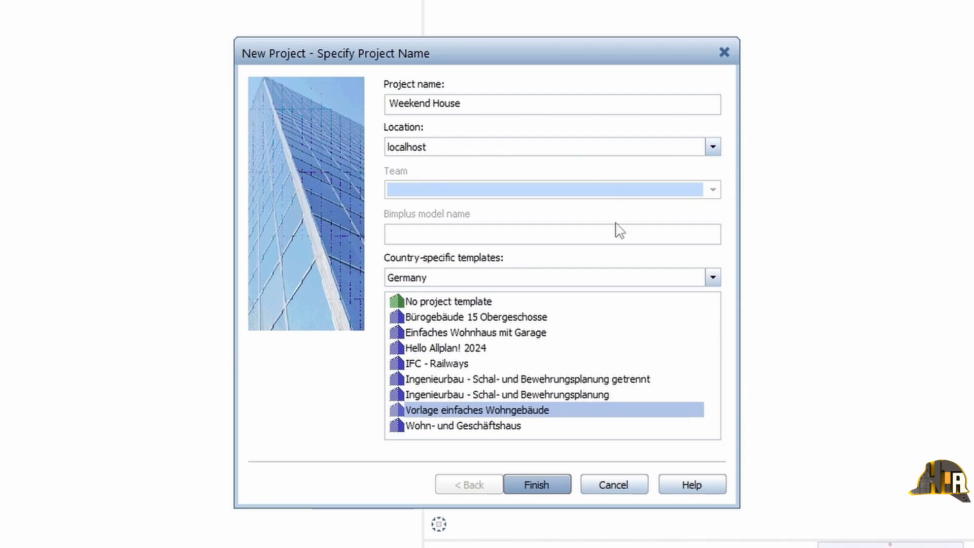
Step: Create the project for Germany with No project template, keeping the default additional settings
left_click(618, 278)
left_click(510, 276)
left_click(441, 302)
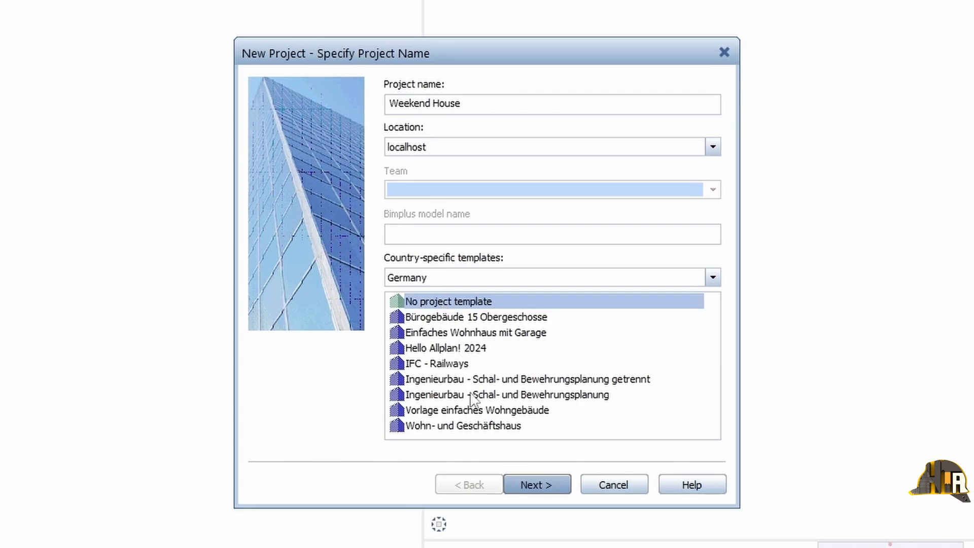
left_click(516, 482)
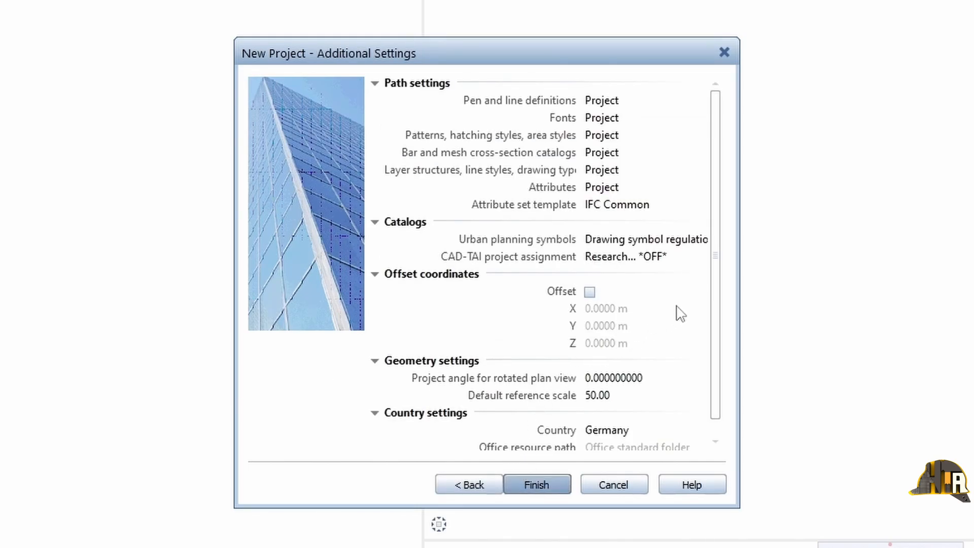
left_click_drag(717, 276, 717, 315)
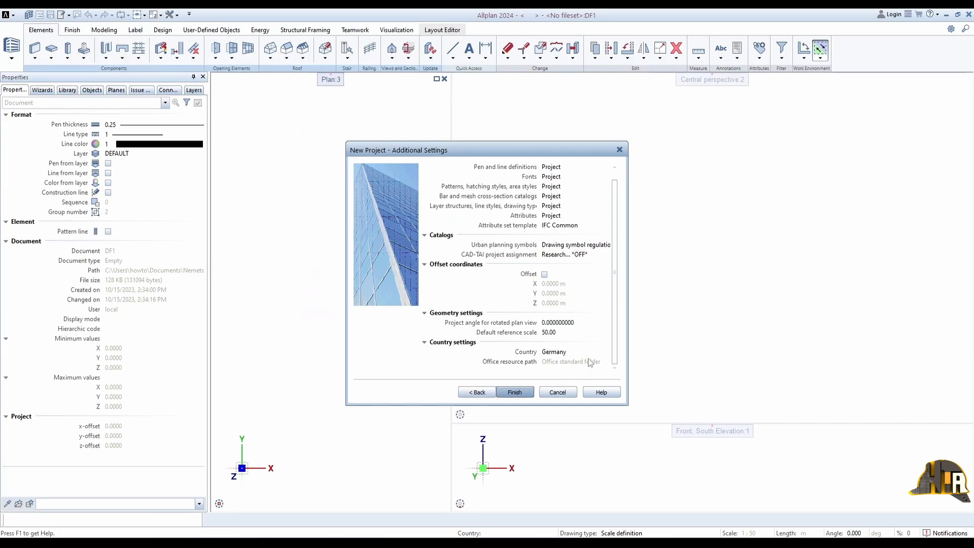
left_click(537, 484)
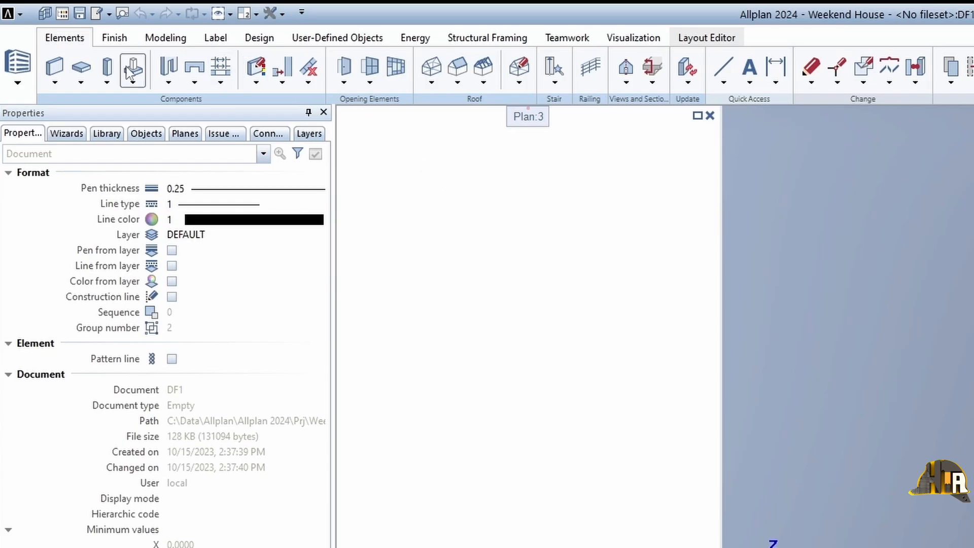
Step: Look through the list of available roles and the Architecture role's Finish and Modeling tools, and return to the Elements tools
left_click(18, 81)
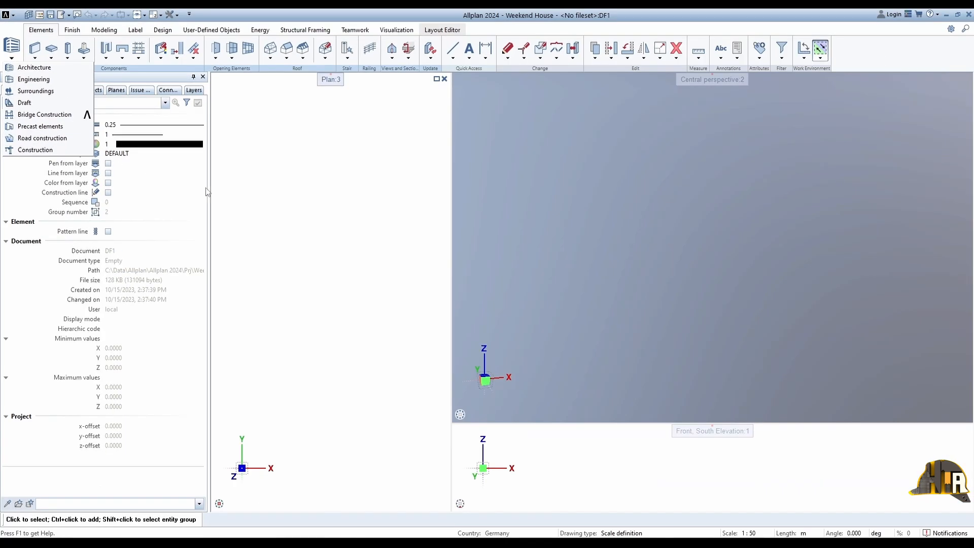
left_click(459, 325)
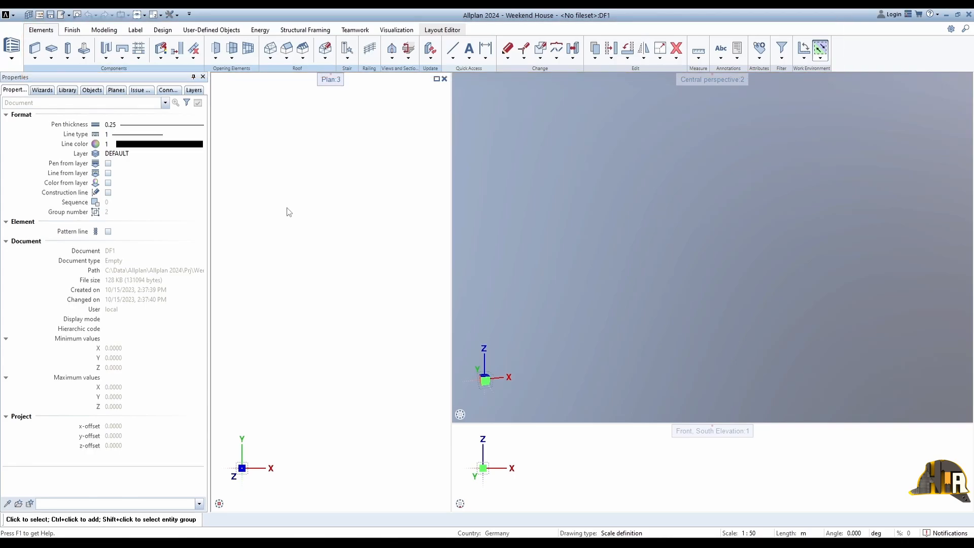
left_click(72, 30)
left_click(103, 31)
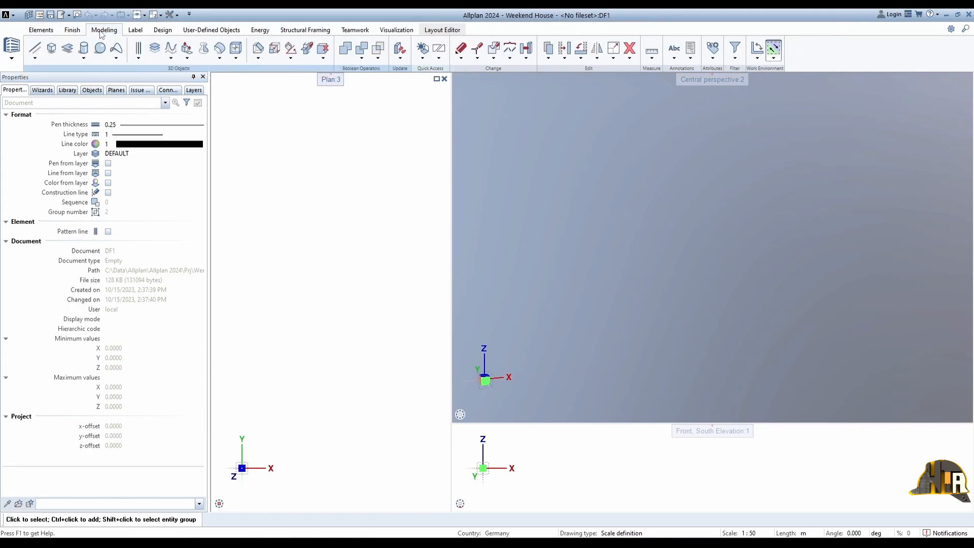
left_click(50, 32)
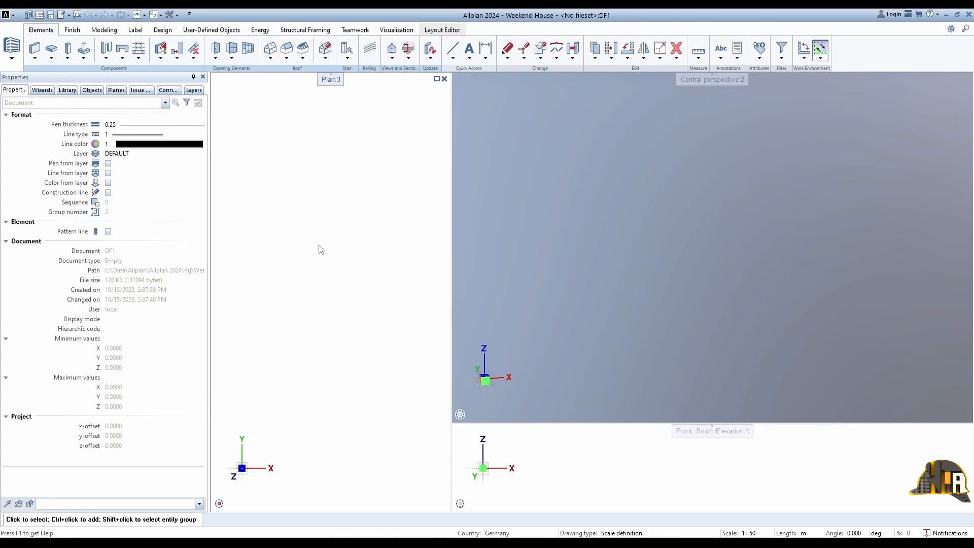
Step: Switch the role to Engineering and Surroundings, and return to Architecture
left_click(12, 51)
left_click(31, 79)
left_click(12, 51)
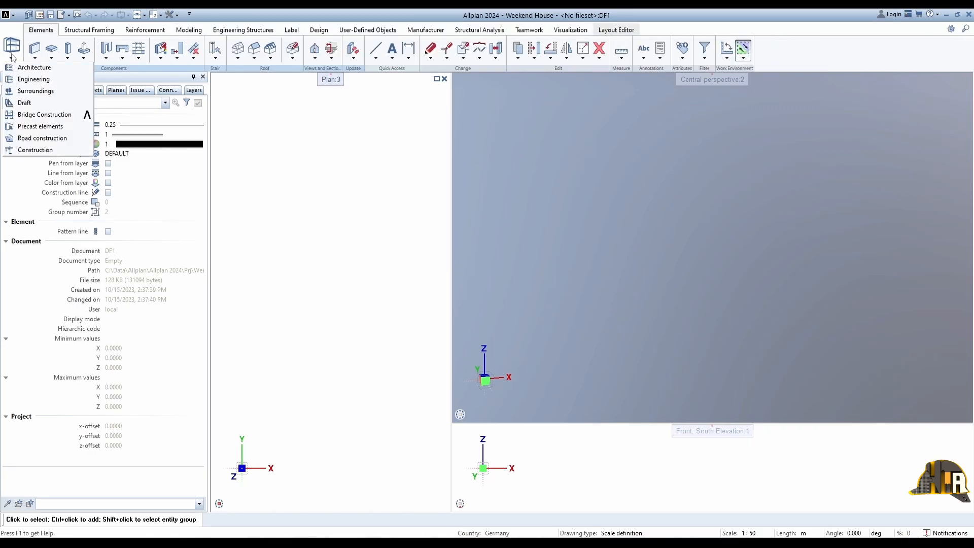
left_click(31, 91)
left_click(11, 50)
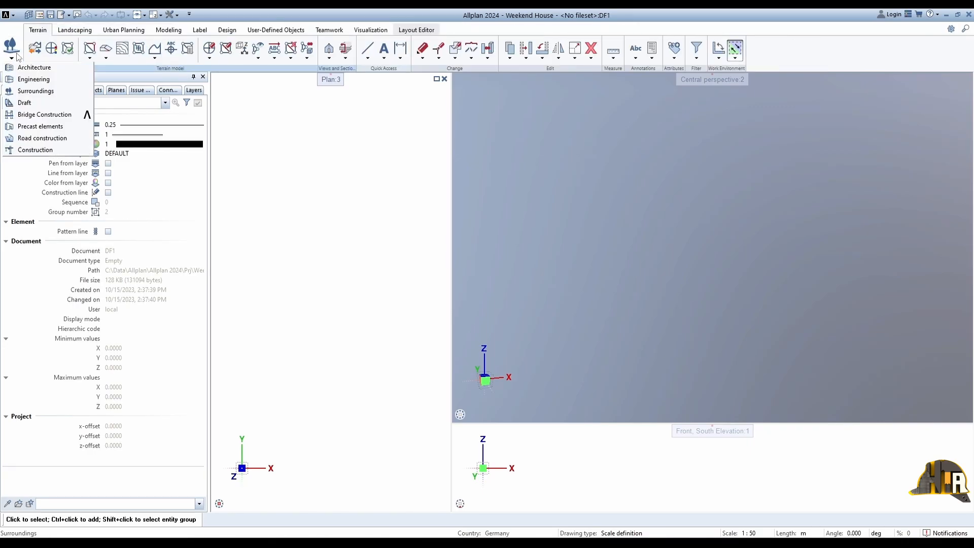
left_click(26, 68)
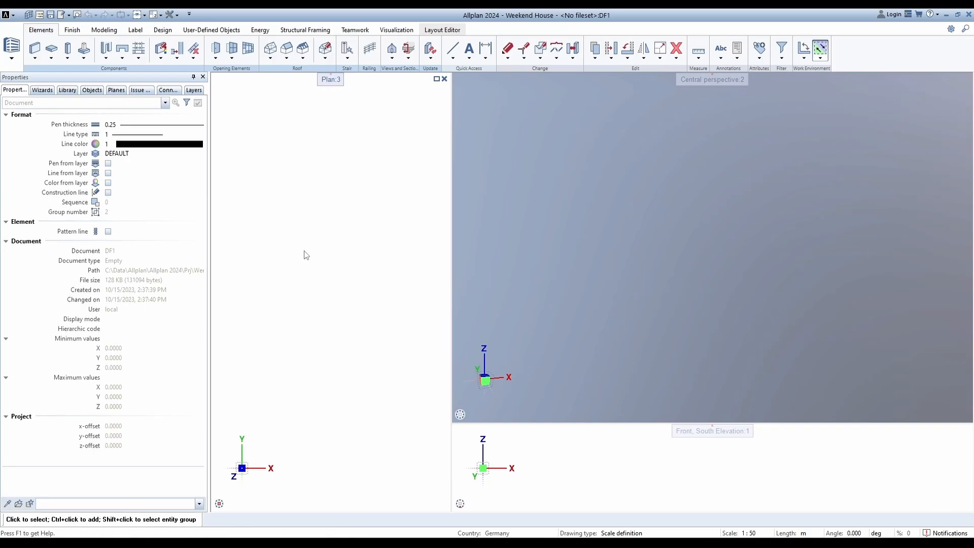
Step: Undock the Actionbar as a floating window and dock it back in its original place
right_click(859, 57)
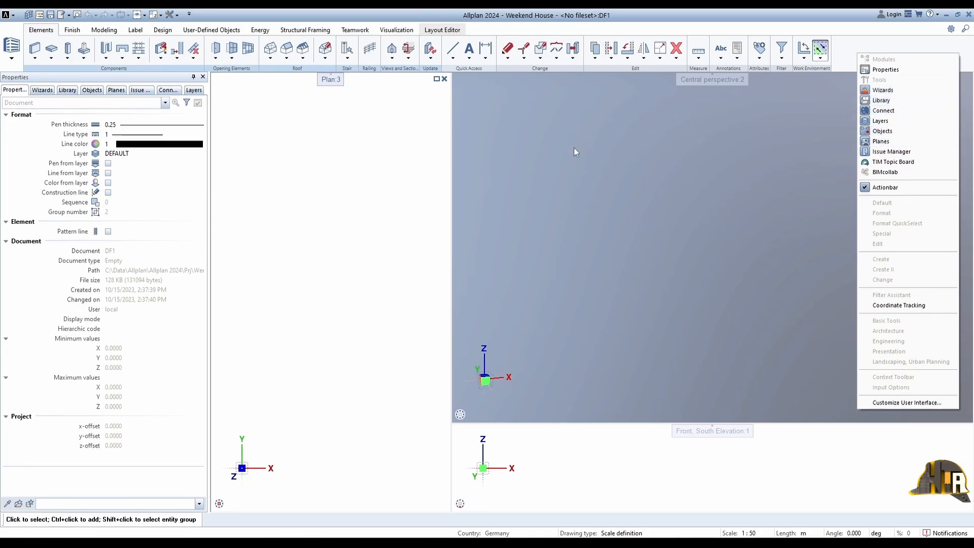
left_click(383, 153)
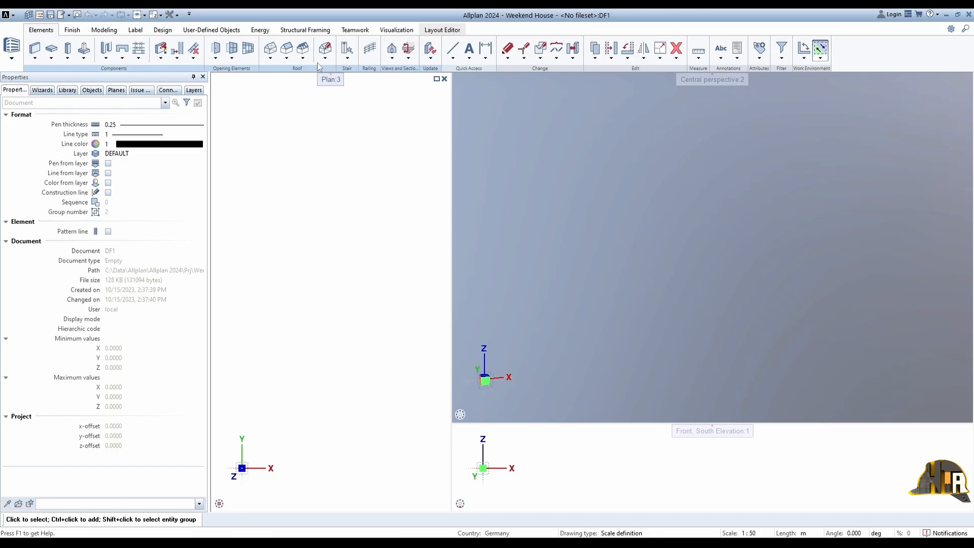
left_click_drag(318, 68, 359, 121)
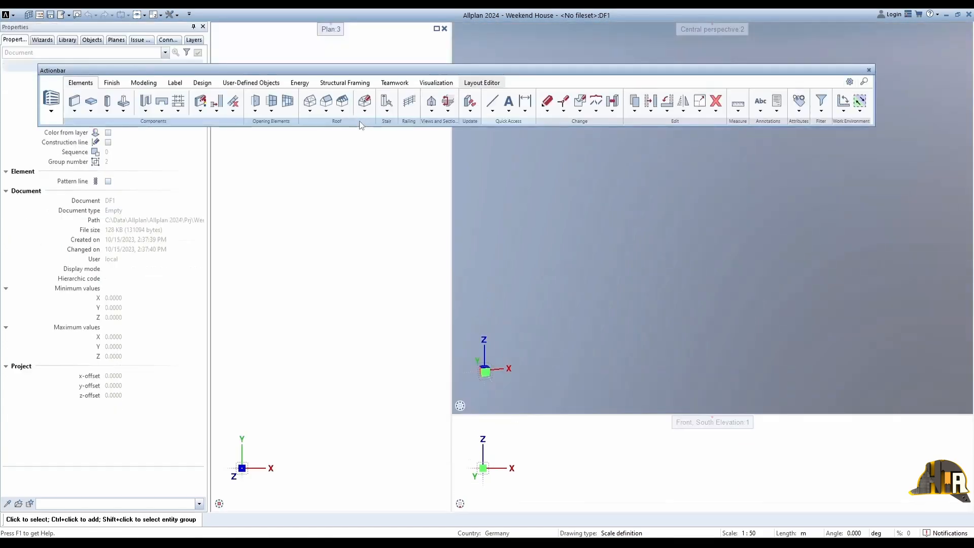
double_click(367, 69)
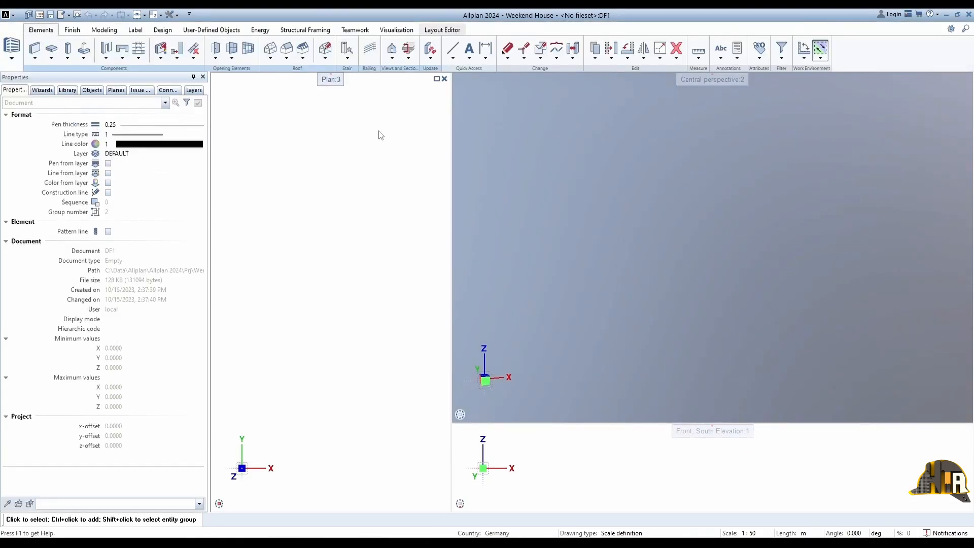
Step: Undock and redock the Properties palette, and hide and show the Actionbar
left_click_drag(144, 78, 310, 159)
left_click_drag(244, 153, 20, 293)
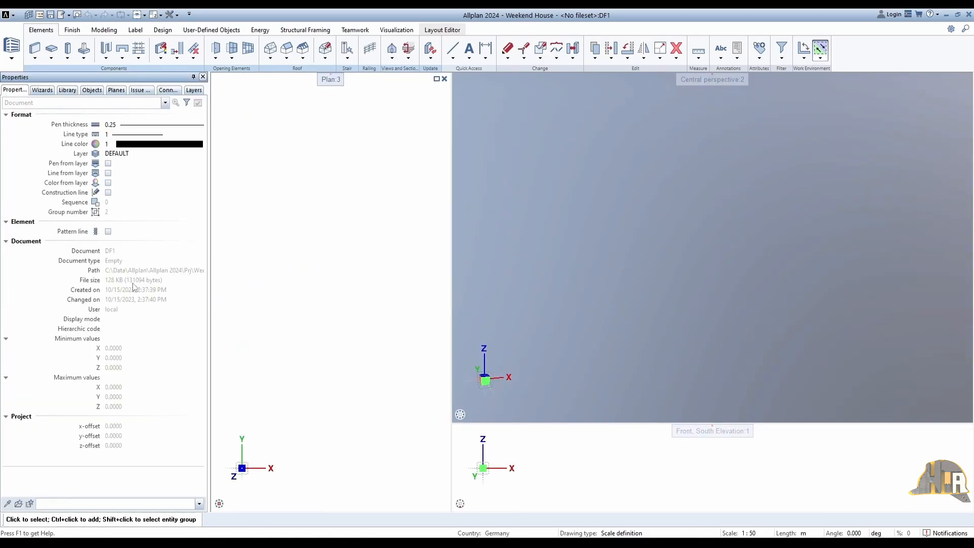
key("d")
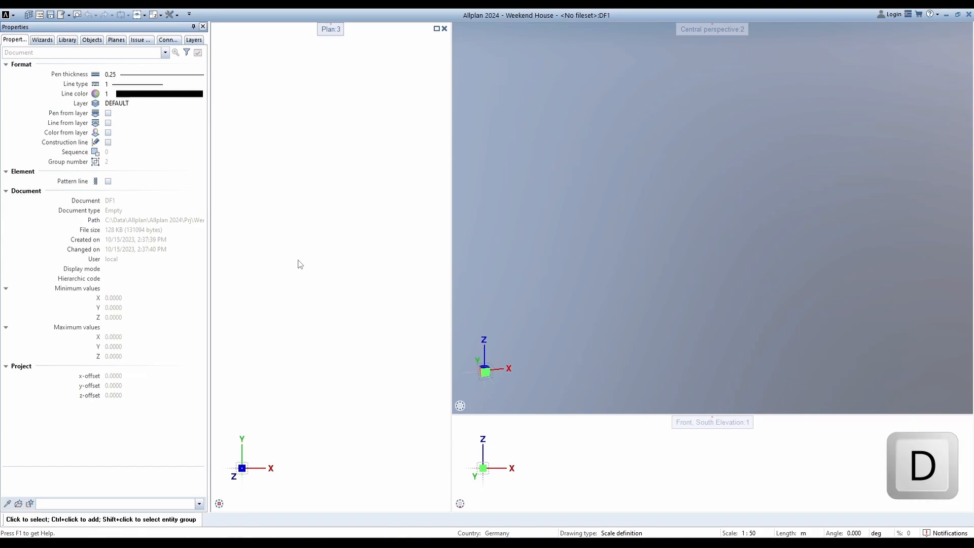
key("d")
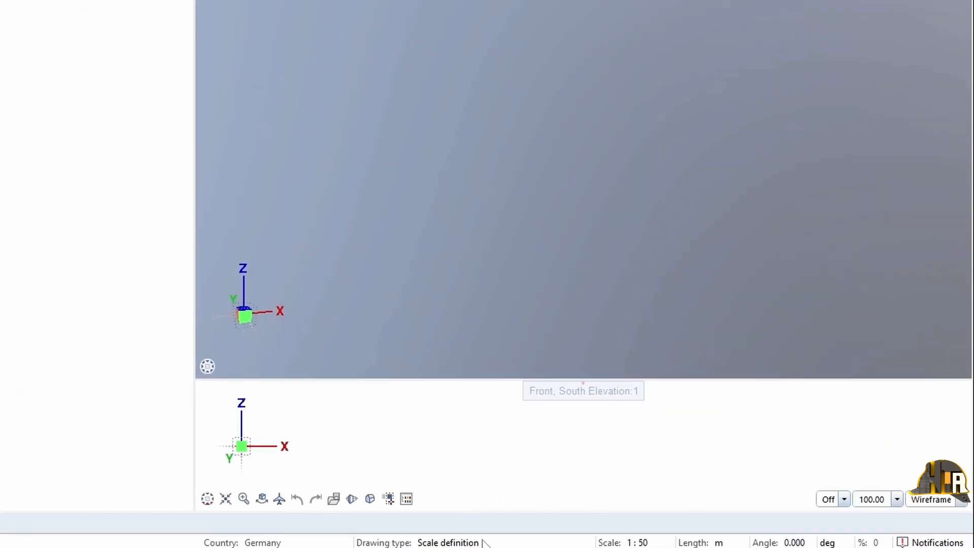
Step: Examine the available options for drawing type, scale, angle and angle unit without changing them
left_click(485, 544)
key("Escape")
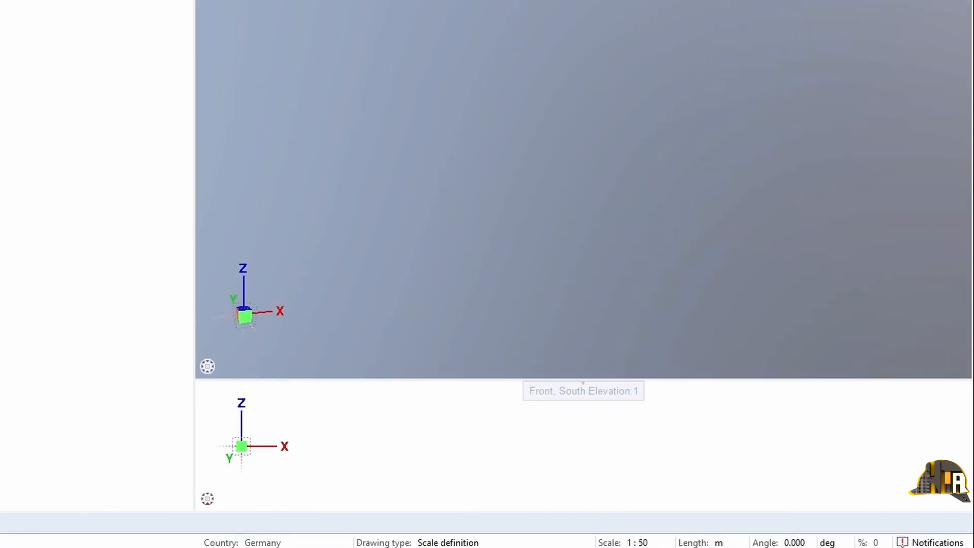
left_click(653, 544)
left_click(795, 543)
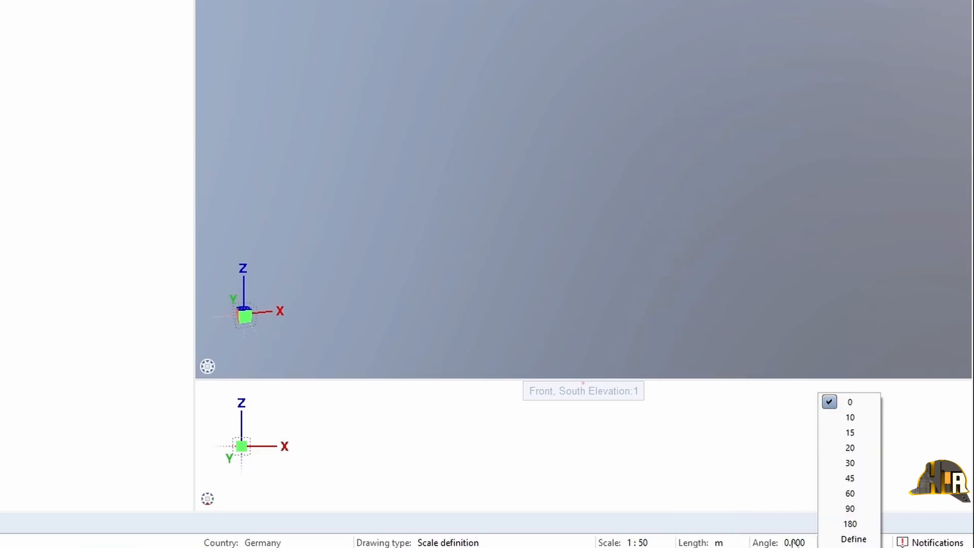
key("Escape")
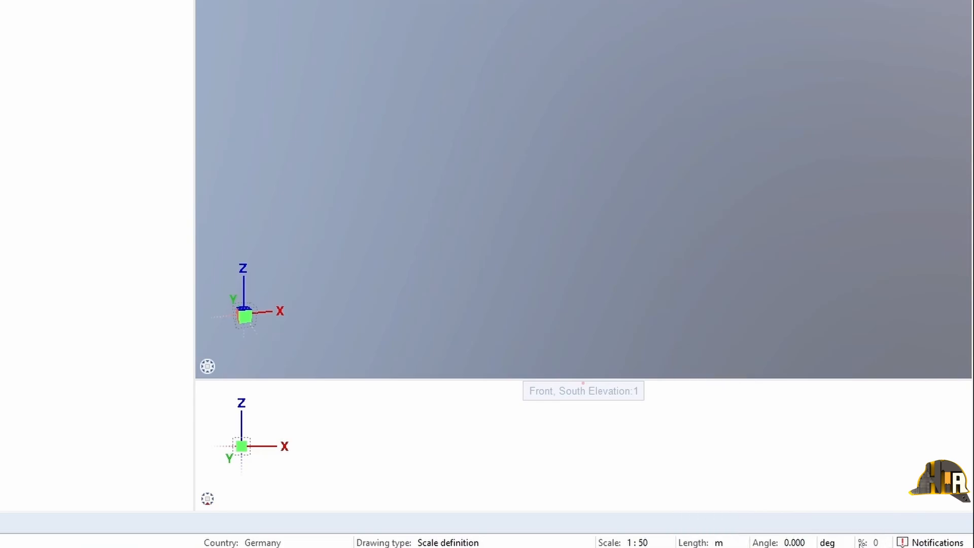
left_click(838, 544)
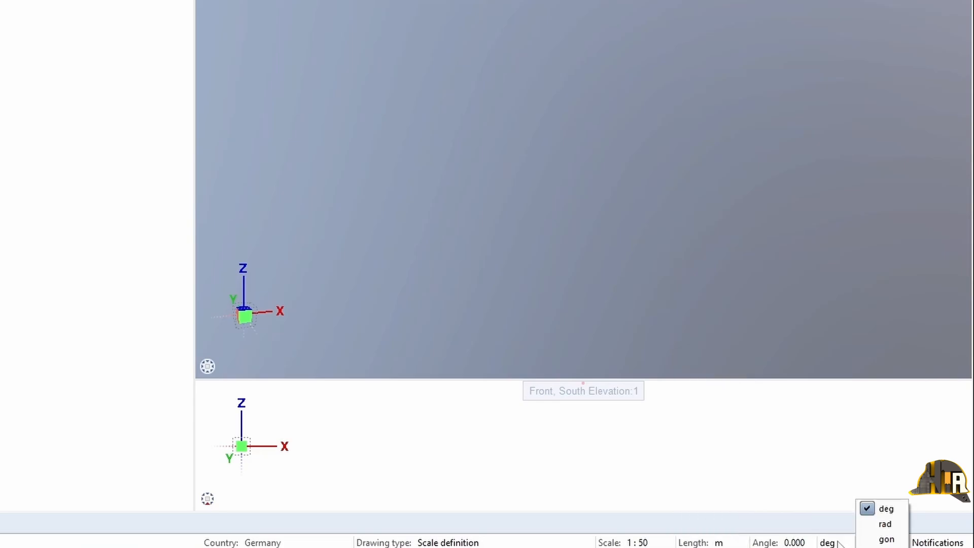
left_click(829, 465)
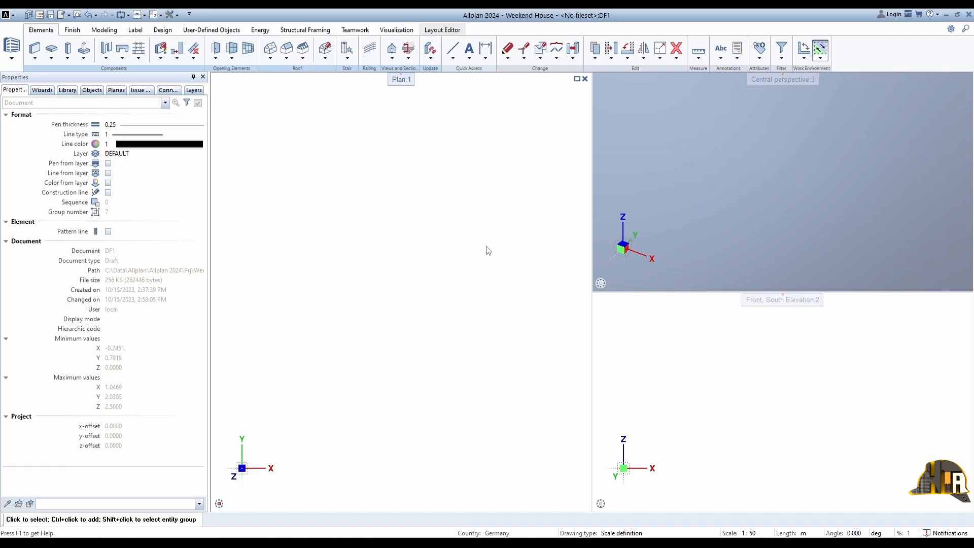
Step: Draw a straight diagonal three-layer wall, 0.45 m thick in total, in the plan view
left_click(35, 48)
left_click(268, 197)
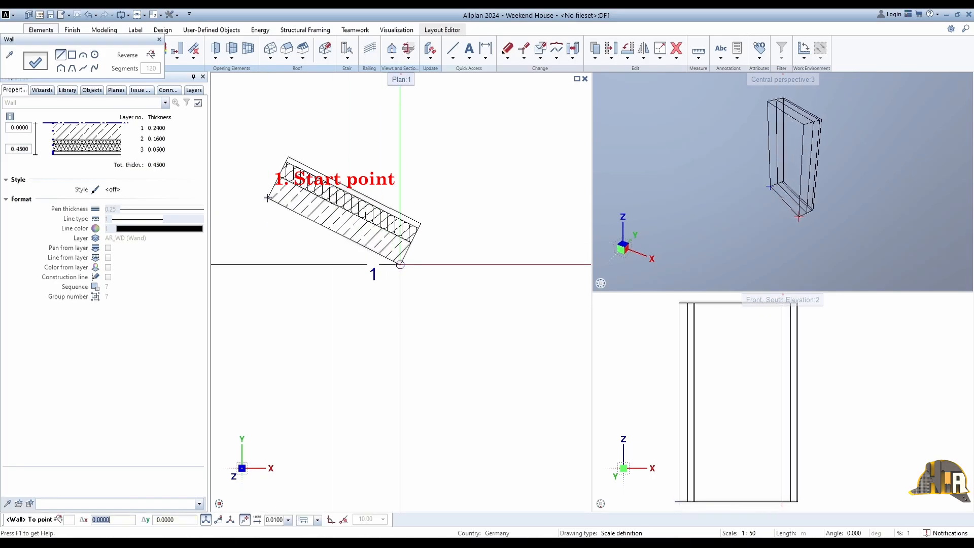
left_click(540, 430)
key("Escape")
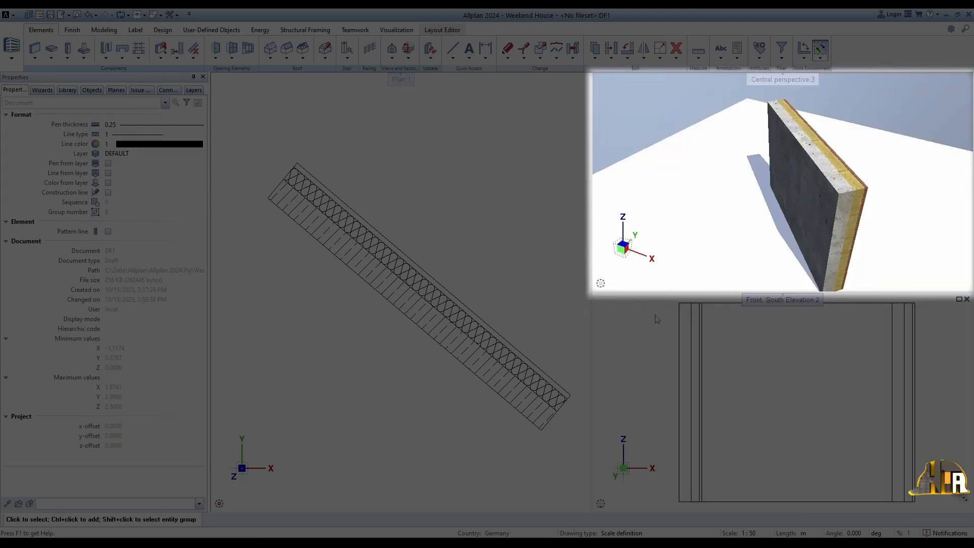
Step: Orbit around the wall in the perspective view, and zoom and pan it in the plan view
left_click_drag(692, 233, 832, 224)
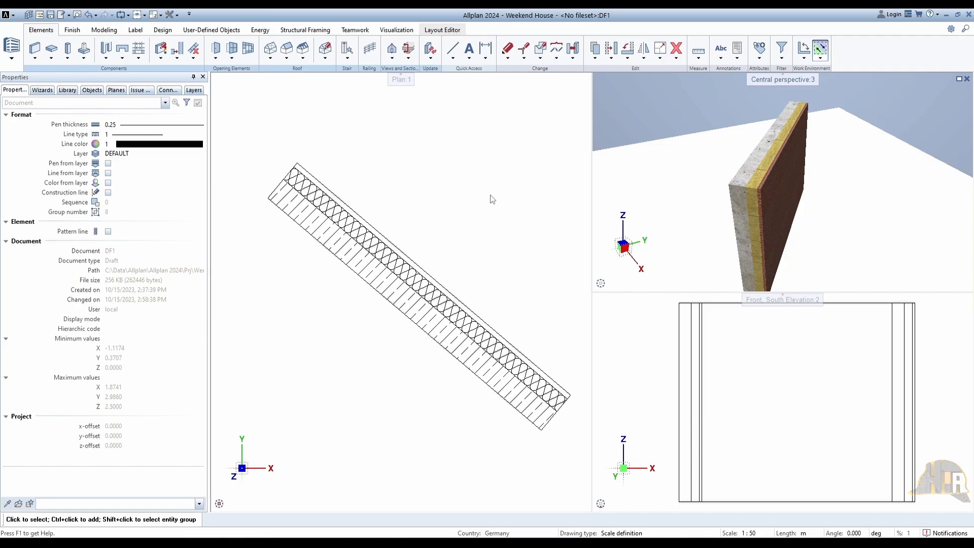
scroll(446, 265, "down", 4)
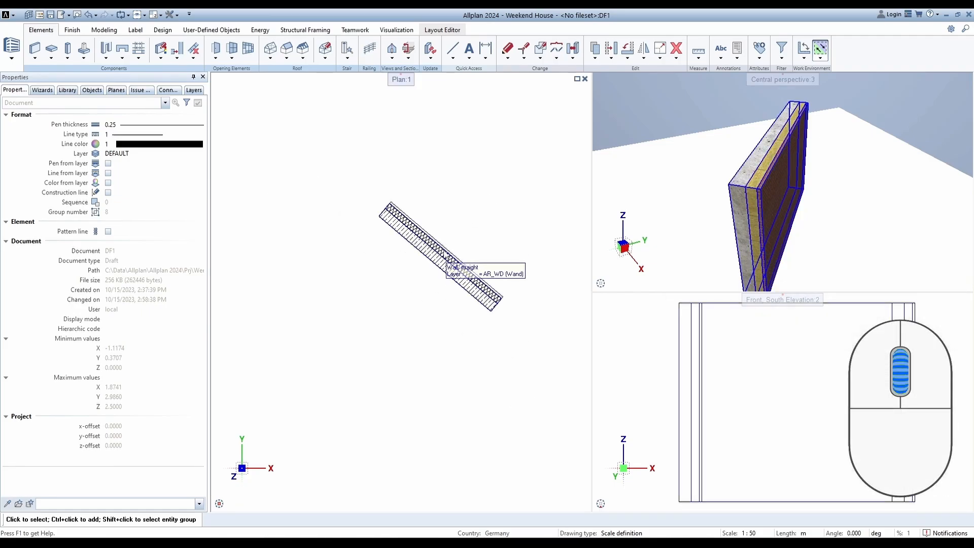
scroll(446, 265, "up", 3)
scroll(446, 265, "down", 2)
scroll(446, 251, "down", 2)
middle_click_drag(445, 251, 360, 254)
scroll(748, 211, "up", 2)
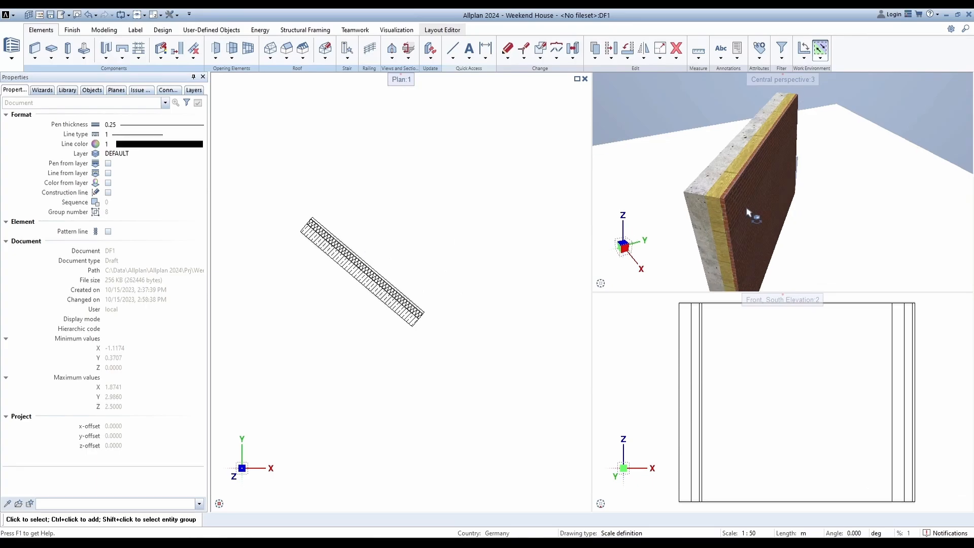
Step: Pan the wall in the perspective view, zoom out the plan view, and fit the whole wall back into it
middle_click_drag(748, 212, 796, 189)
scroll(534, 206, "down", 6)
scroll(535, 210, "down", 3)
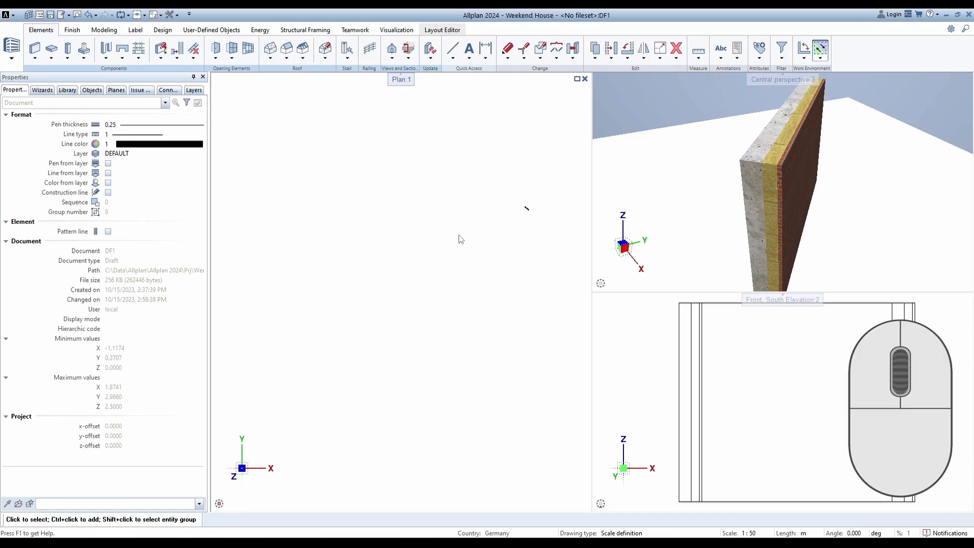
middle_click(461, 240)
middle_click(461, 240)
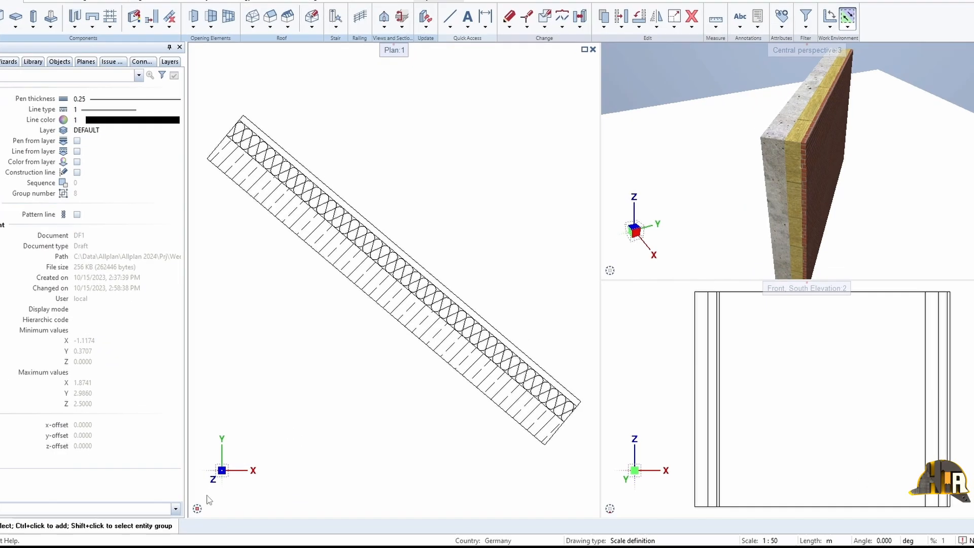
Step: Switch the plan viewport to the southeast isometric view and back to plan, then zoom out and fit the whole wall
mouse_move(199, 512)
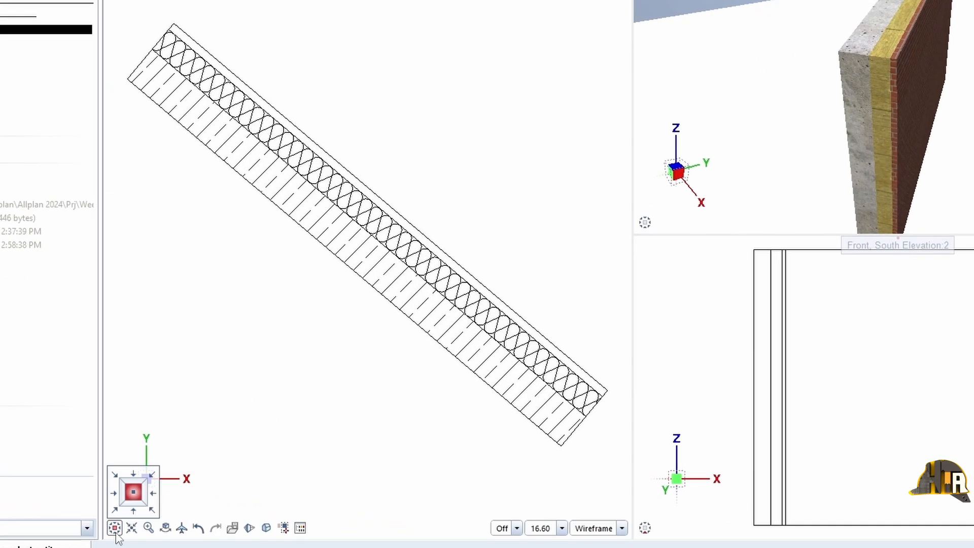
left_click(153, 512)
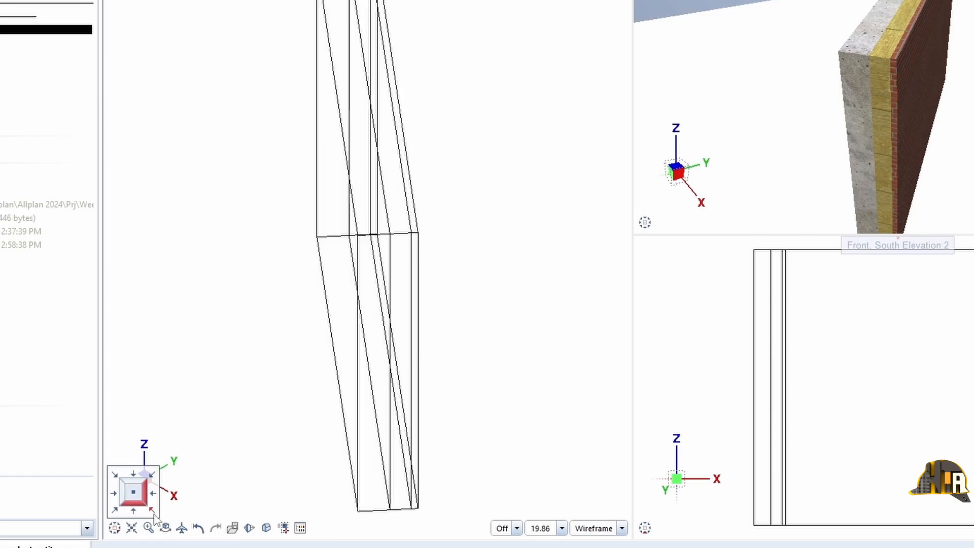
left_click(133, 498)
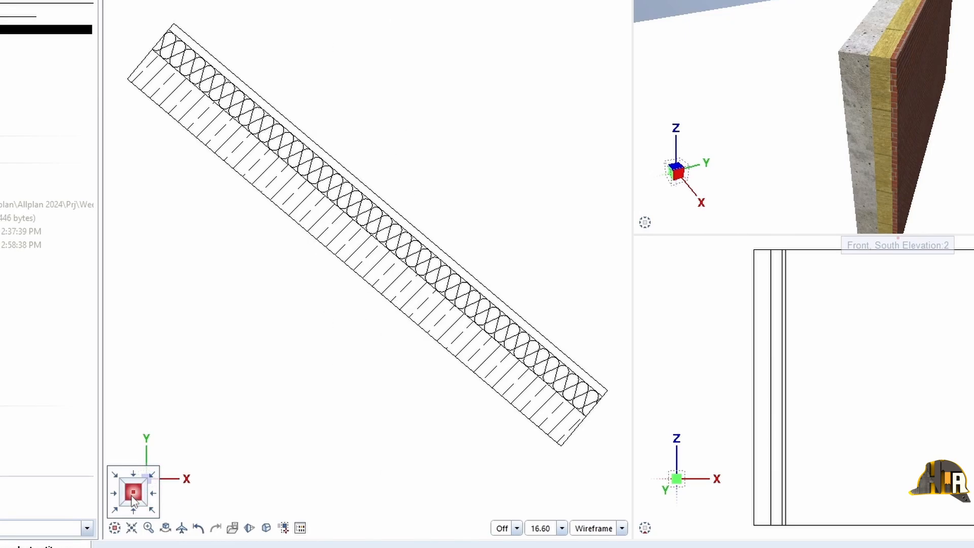
scroll(289, 359, "down", 5)
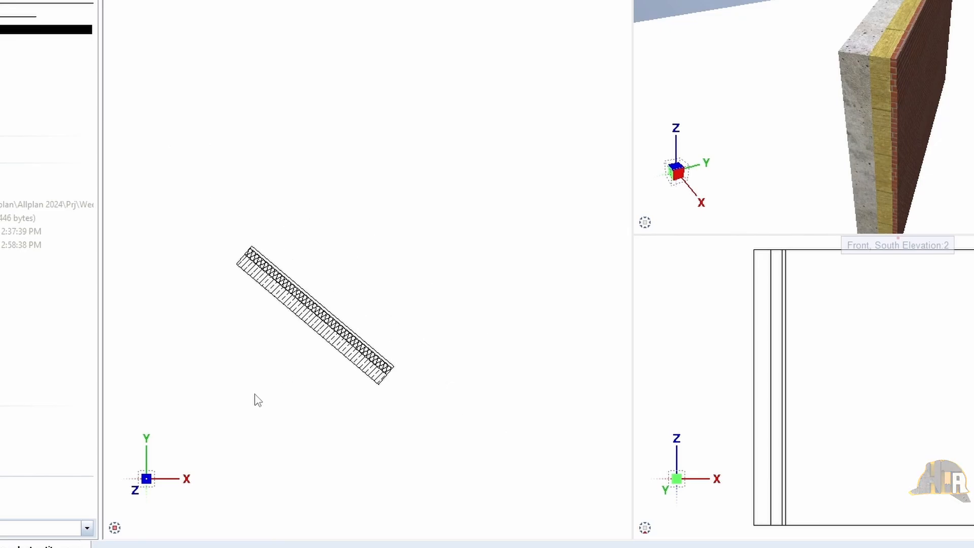
key("F5")
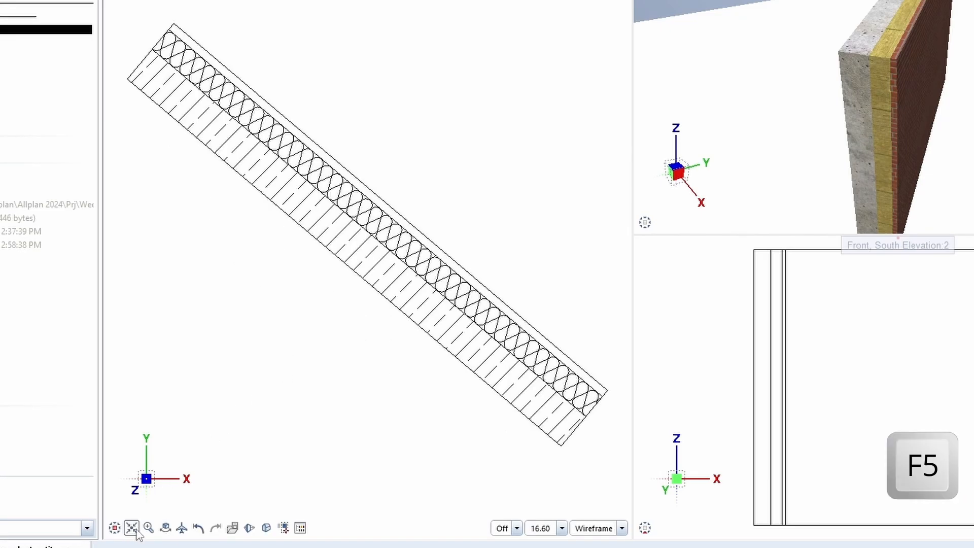
Step: Orbit the plan viewport into a tilted 3D view of the wall, and restore the plan view
left_click(168, 528)
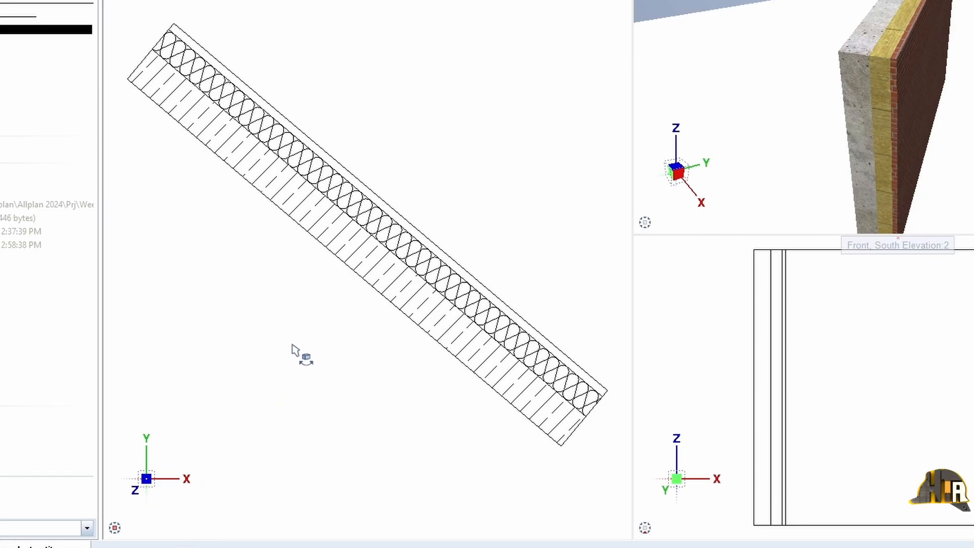
left_click_drag(303, 355, 360, 382)
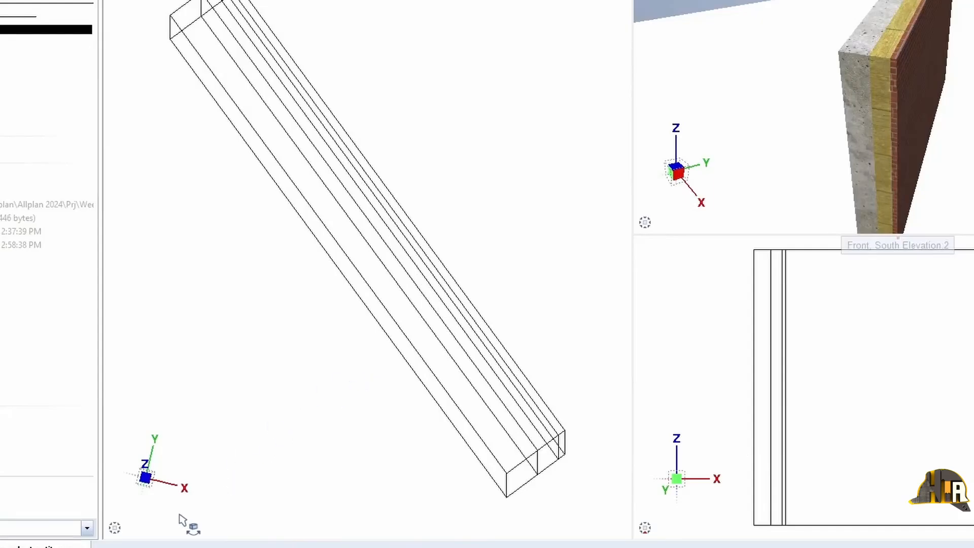
mouse_move(180, 529)
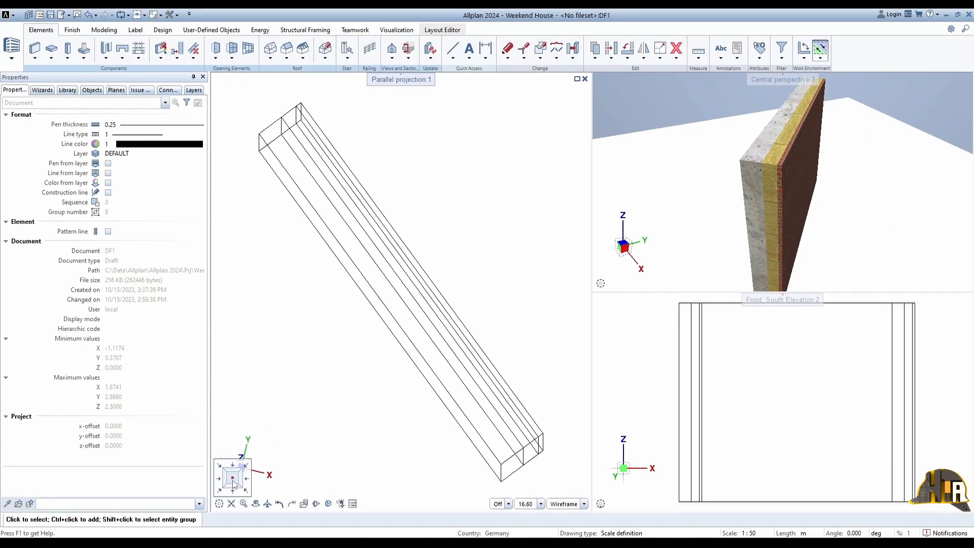
left_click(233, 479)
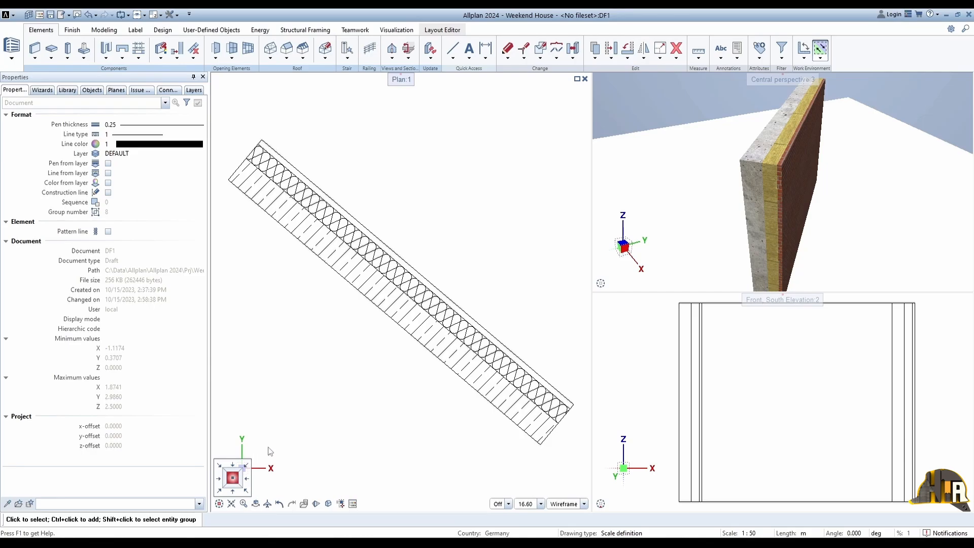
Step: Try the Wireframe, Sketch and RTRender view types in the perspective viewport, and return it to Animation
mouse_move(640, 286)
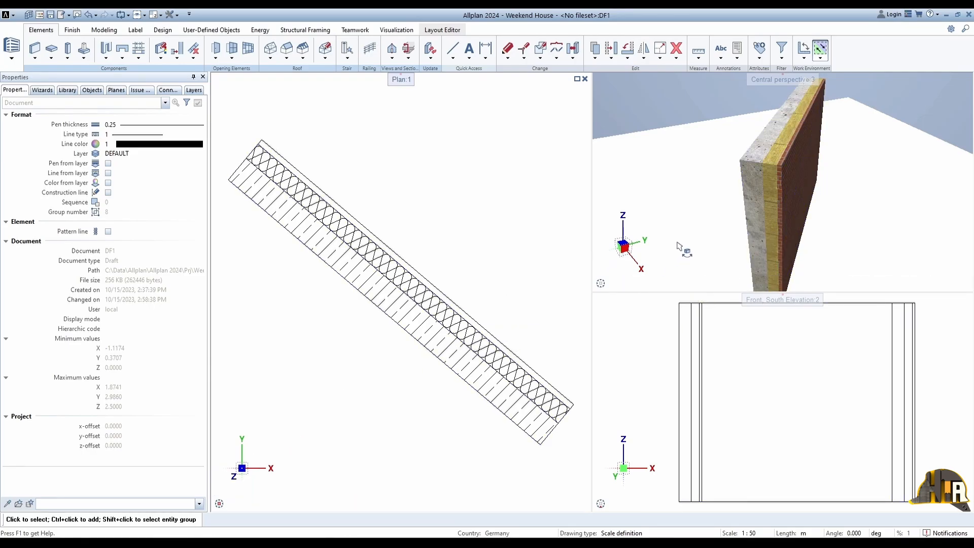
left_click_drag(700, 209, 688, 250)
mouse_move(958, 285)
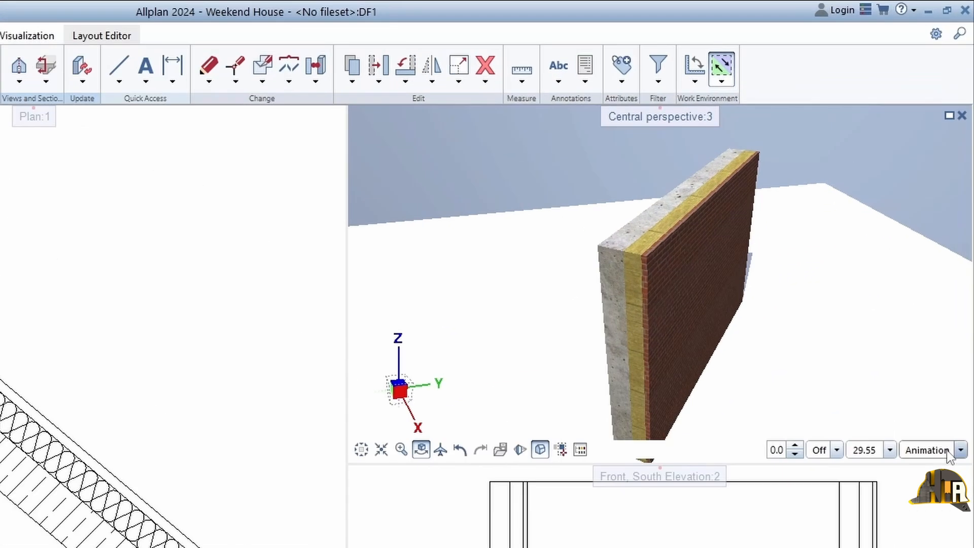
left_click(966, 284)
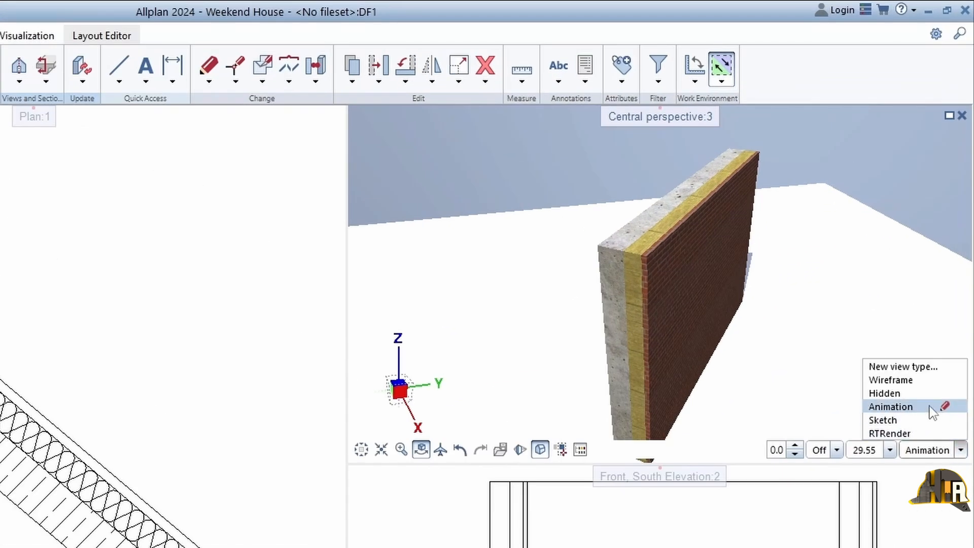
left_click(891, 380)
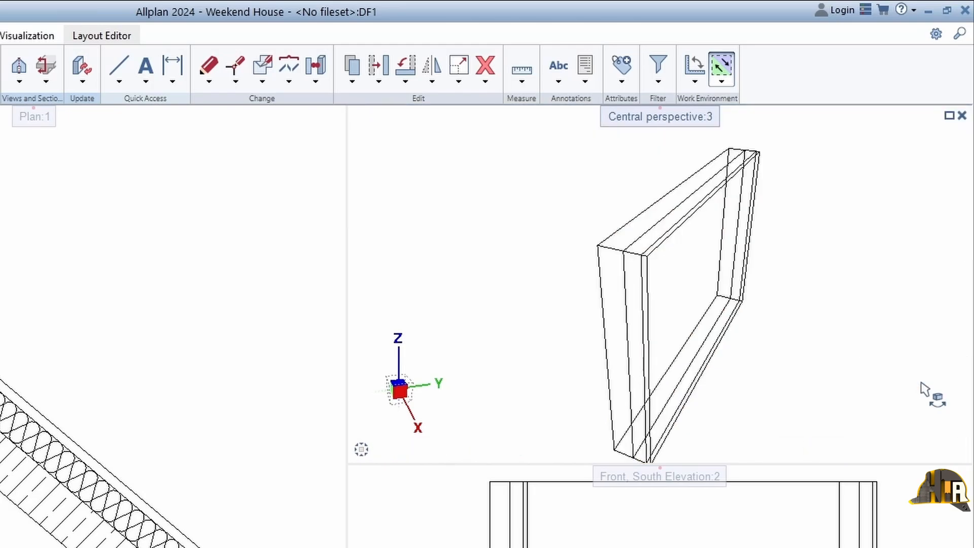
left_click(931, 449)
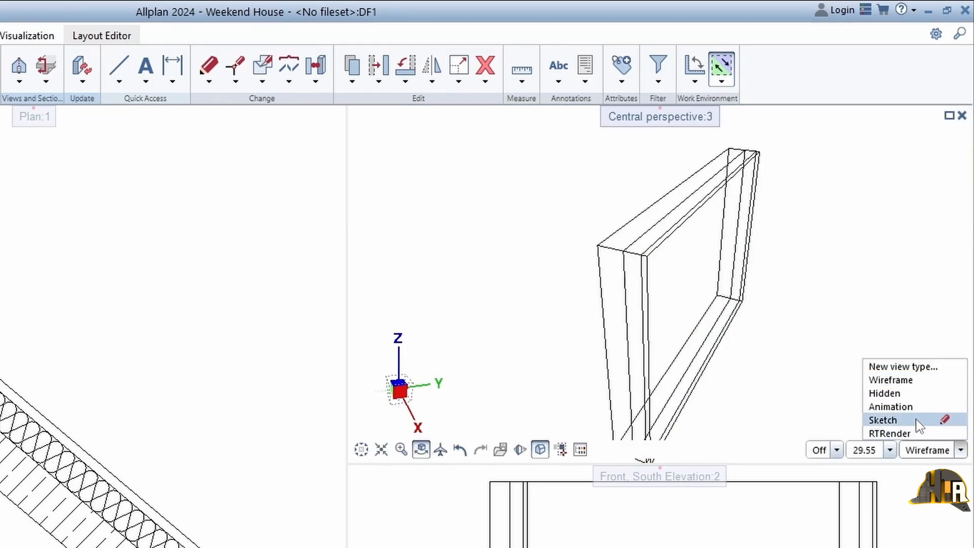
left_click(916, 418)
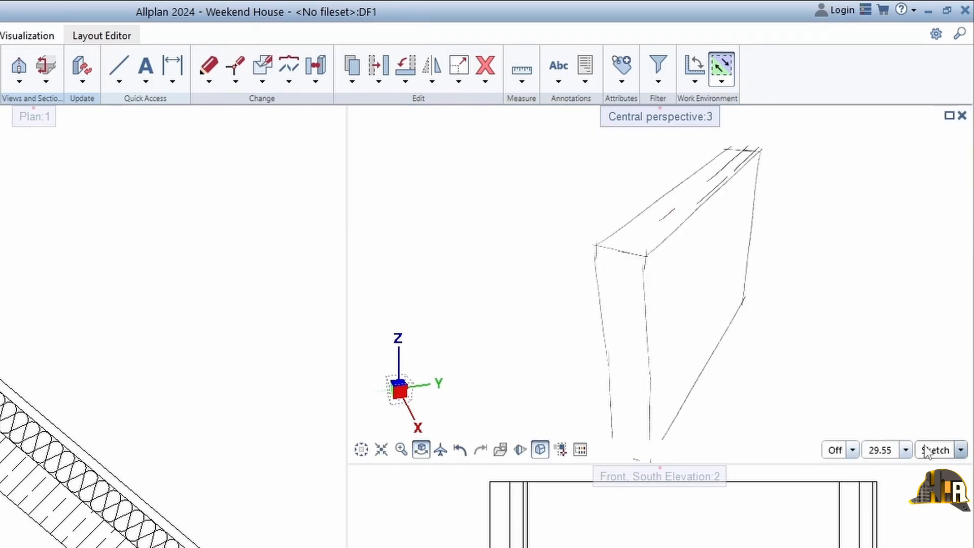
left_click(927, 451)
left_click(908, 433)
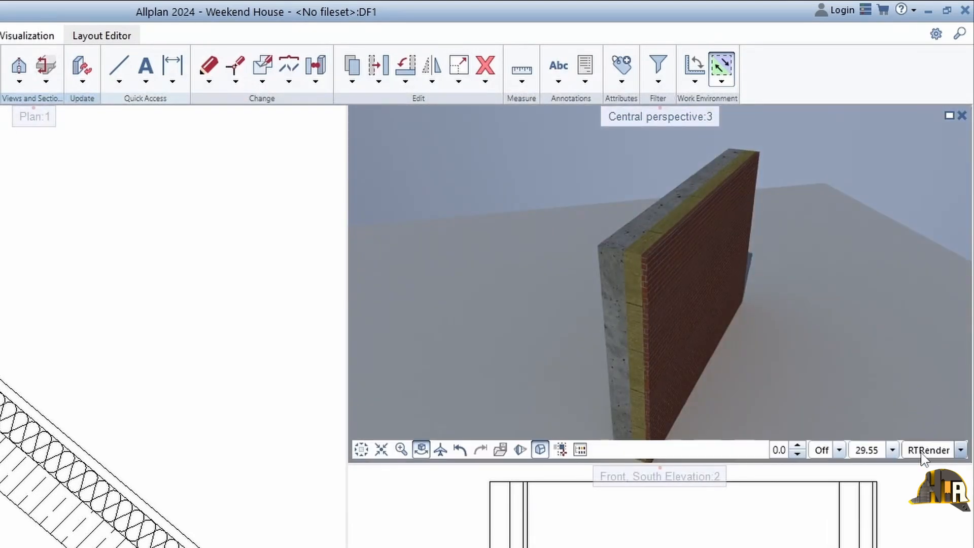
left_click(929, 450)
left_click(921, 407)
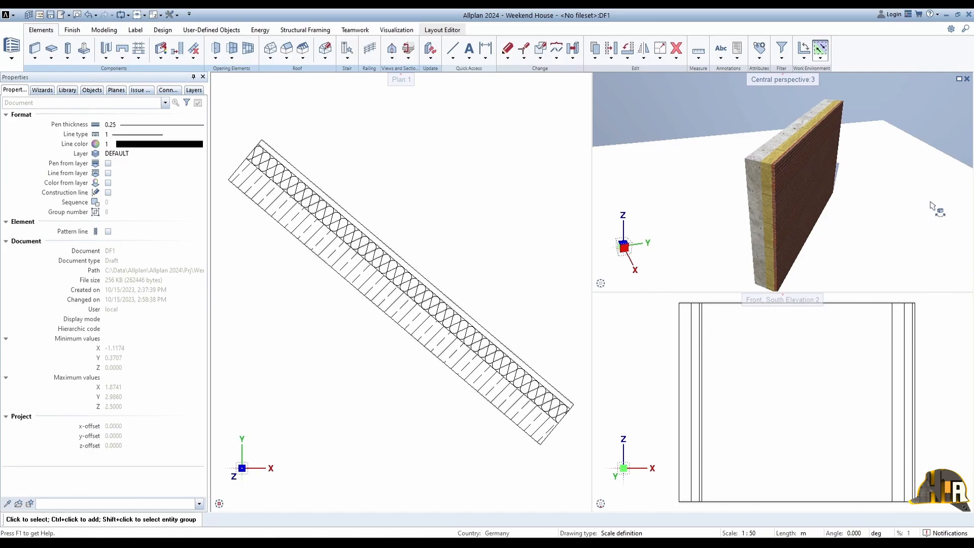
Step: Close the perspective and south elevation viewports, and restore the layout of three viewports
left_click(967, 78)
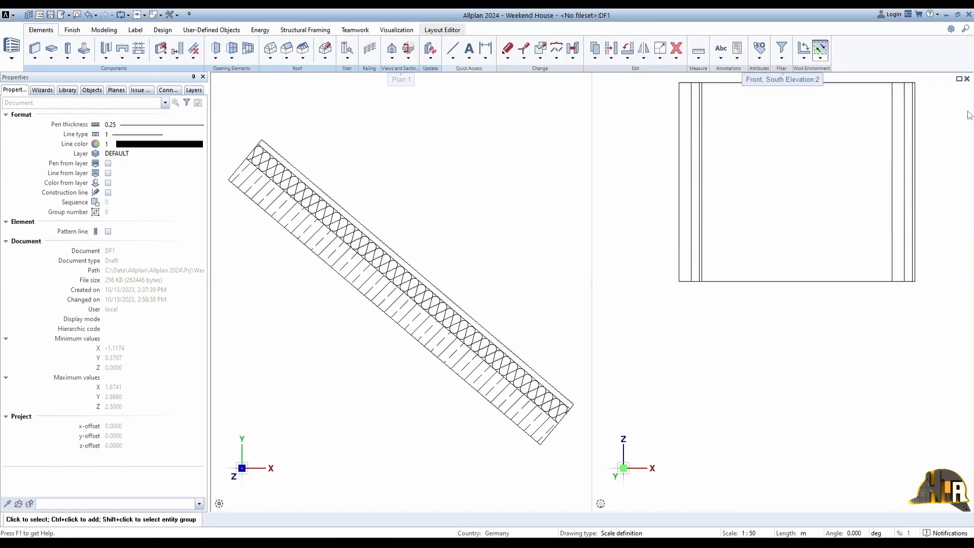
left_click(967, 78)
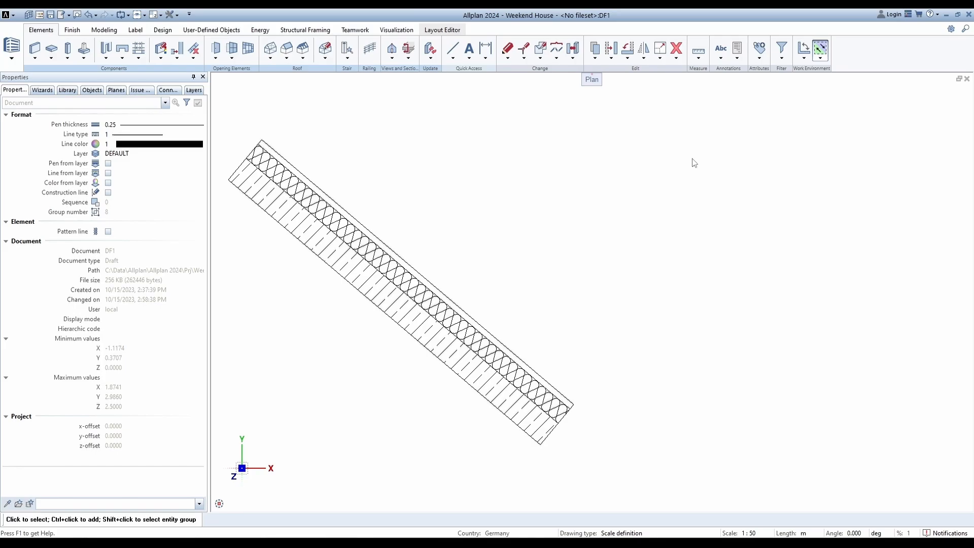
key("alt+2")
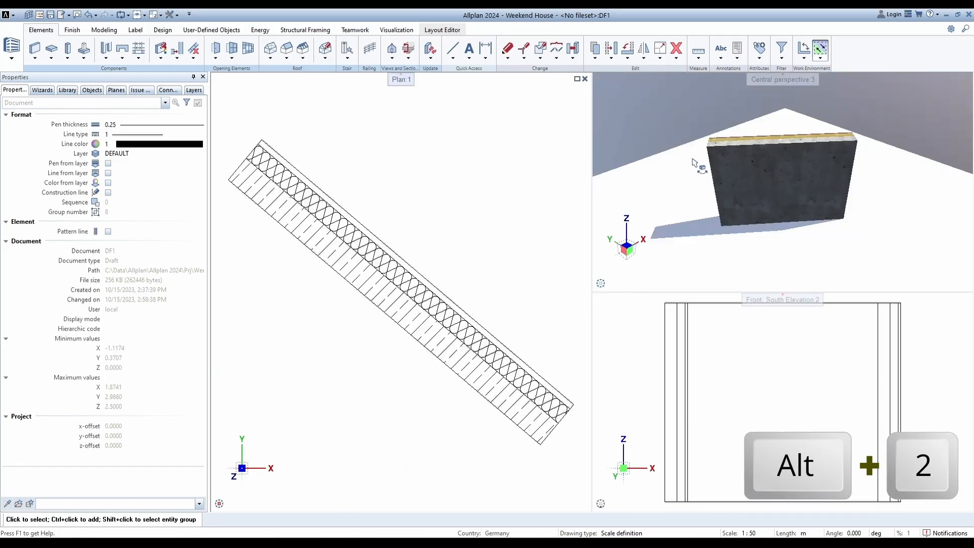